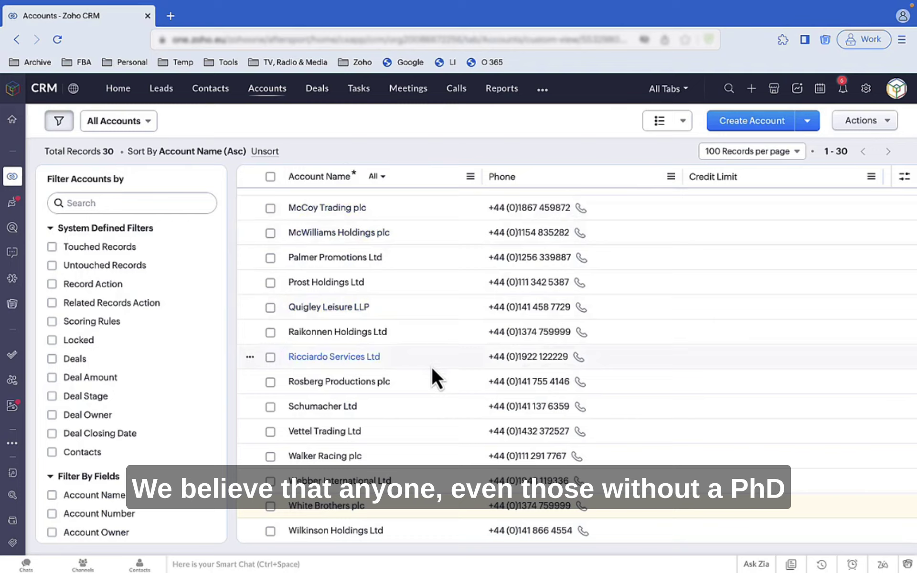
# - Open the White Brothers plc account and scroll through its deals, contacts and related lists
pyautogui.click(328, 506)
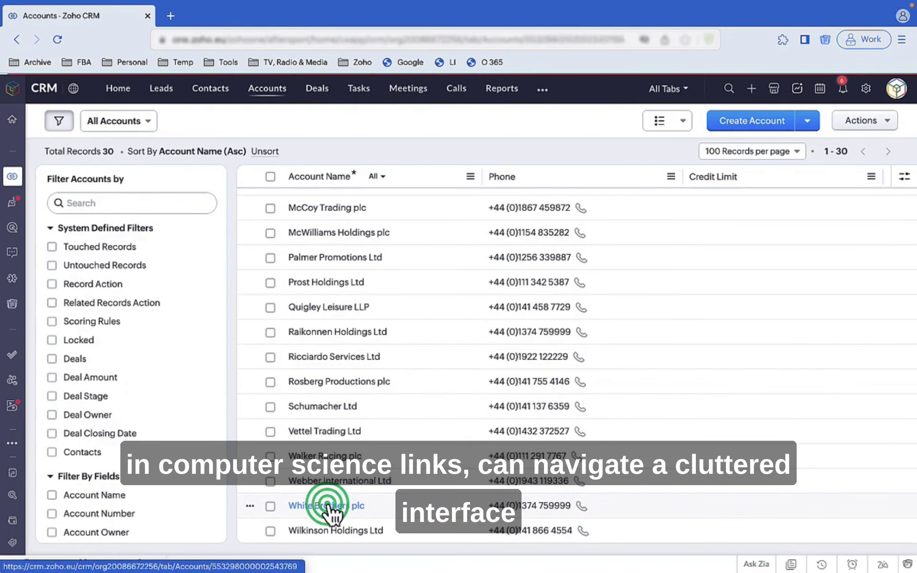
pyautogui.scroll(-20, 913, 254)
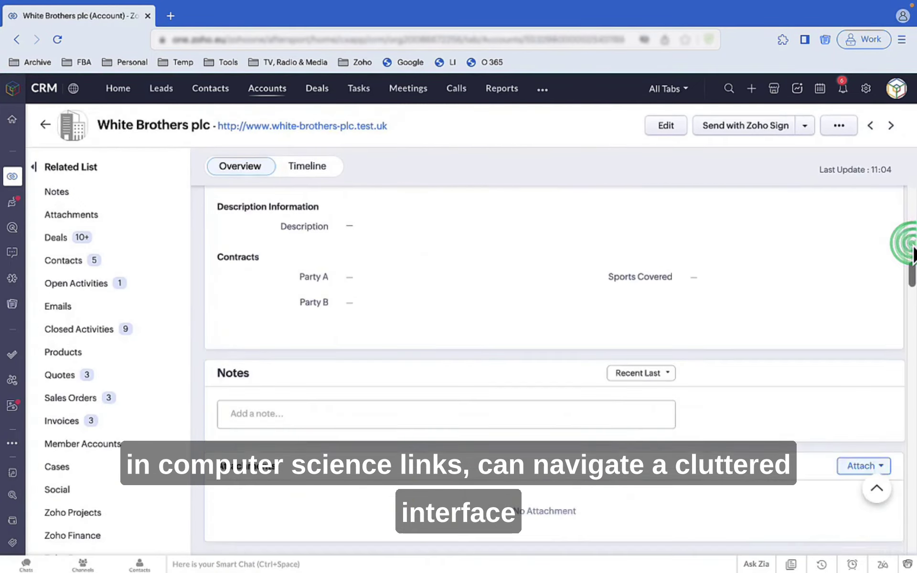
pyautogui.scroll(-20, 913, 255)
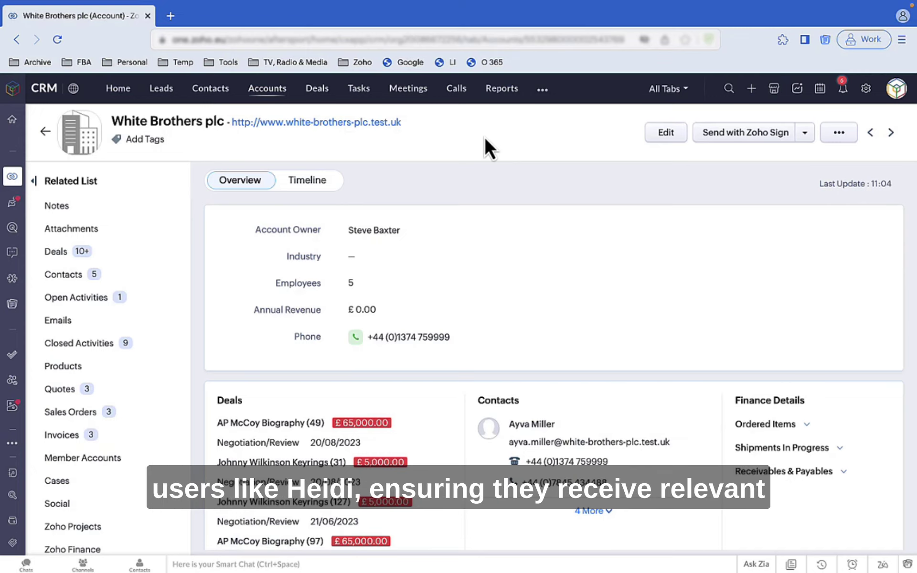
pyautogui.click(865, 88)
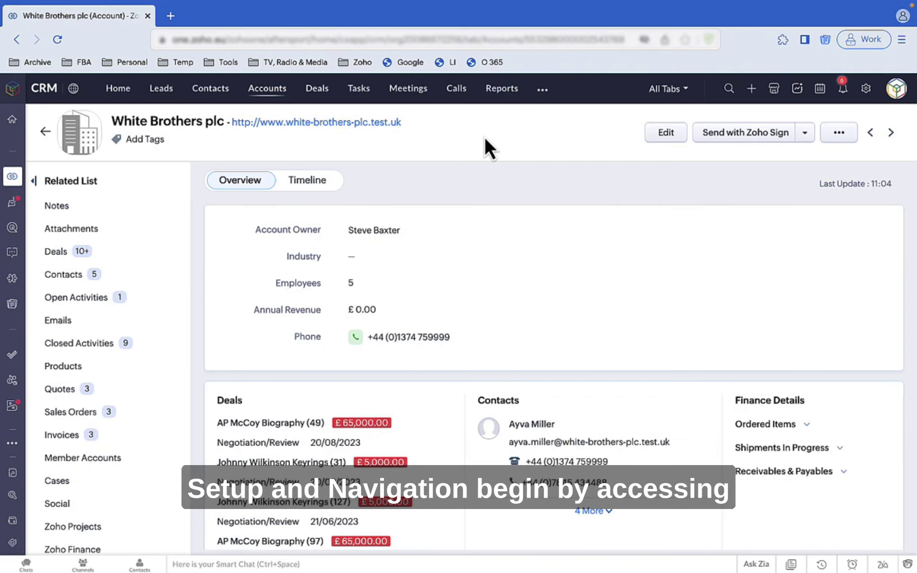
# - Create a new Canvas record detail page for the Accounts module using the Standard layout
pyautogui.click(865, 88)
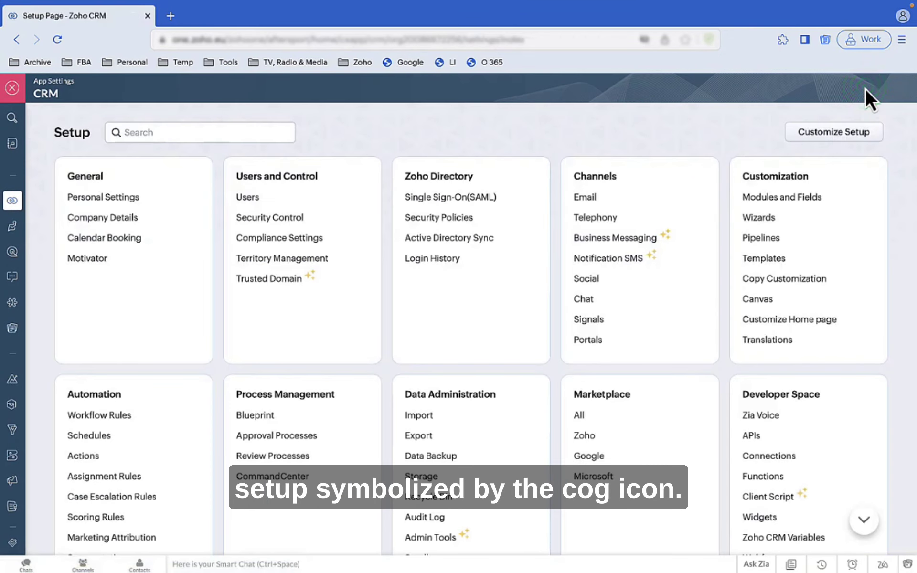
pyautogui.click(757, 299)
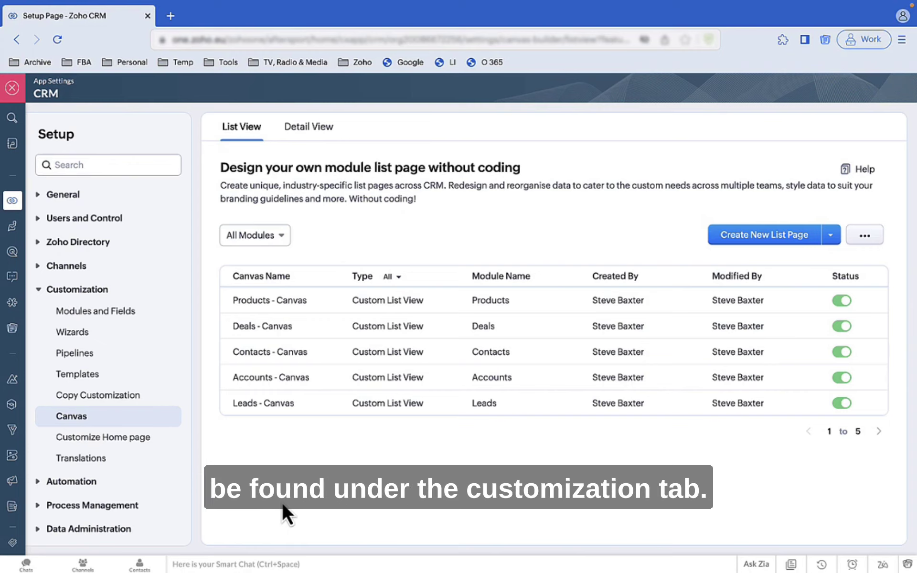
pyautogui.click(308, 127)
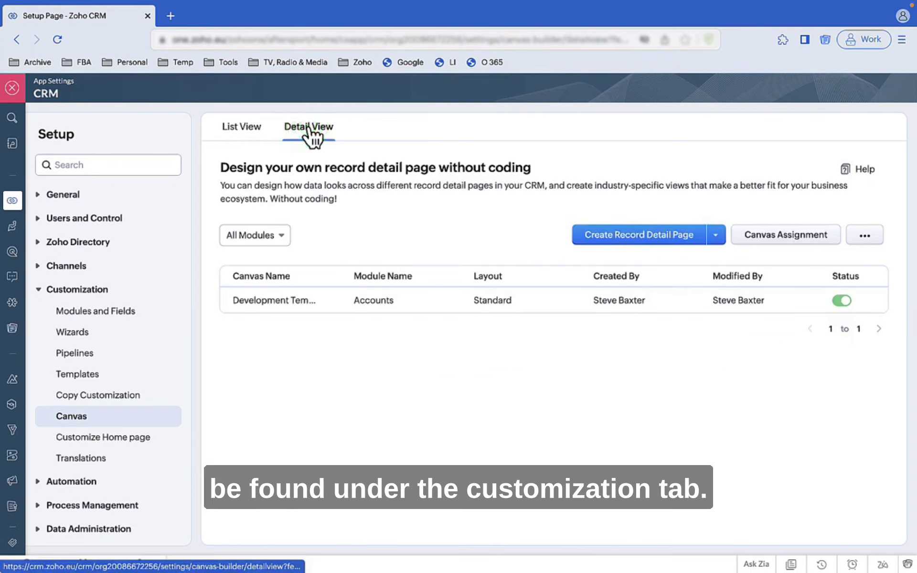
pyautogui.click(260, 235)
pyautogui.click(258, 354)
pyautogui.click(623, 234)
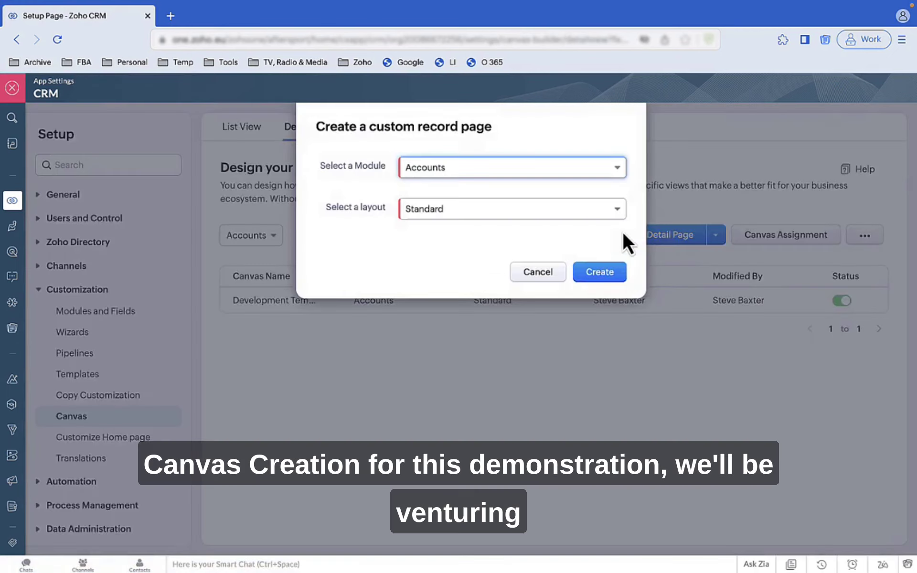
pyautogui.click(599, 271)
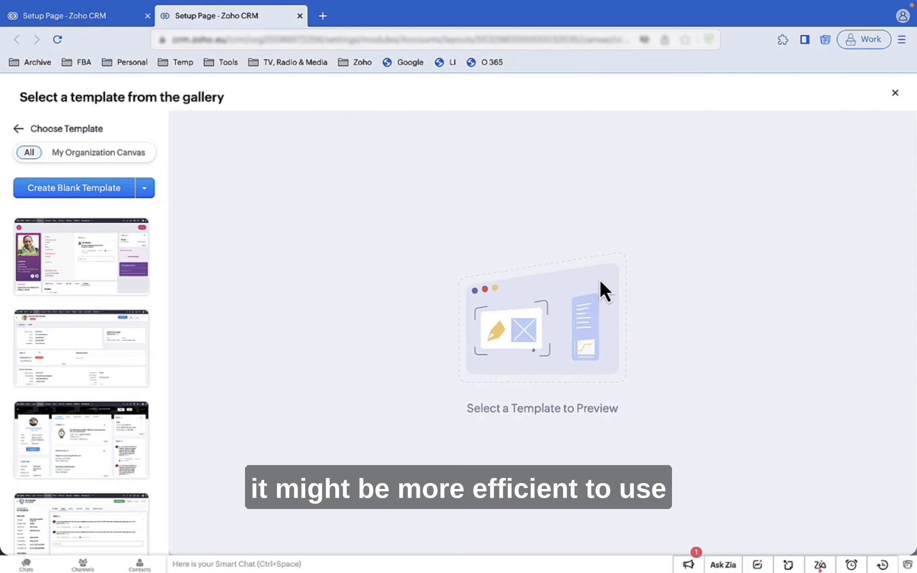
# - Start from a blank template and place a tall header section across the top of the canvas
pyautogui.click(92, 188)
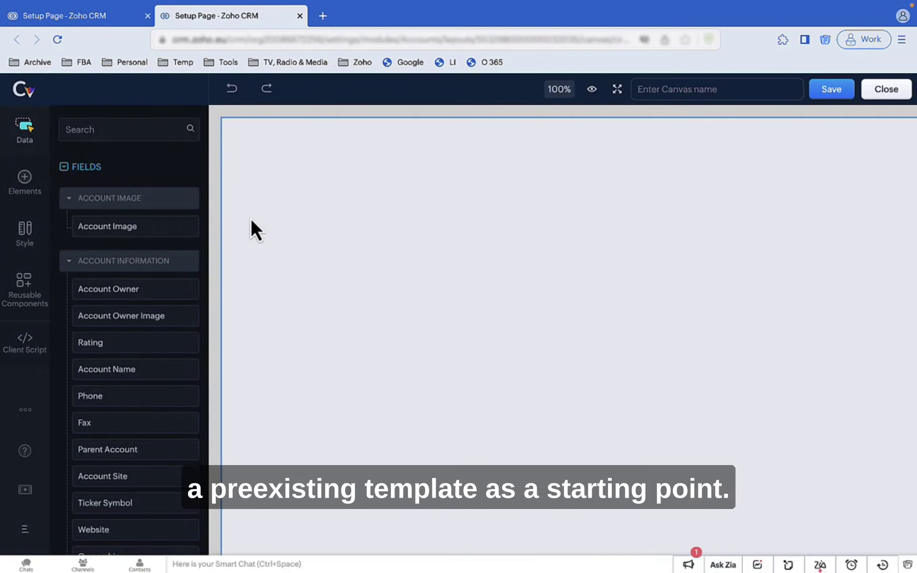
pyautogui.click(27, 184)
pyautogui.moveTo(94, 148); pyautogui.dragTo(227, 126)
pyautogui.moveTo(456, 175); pyautogui.dragTo(452, 313)
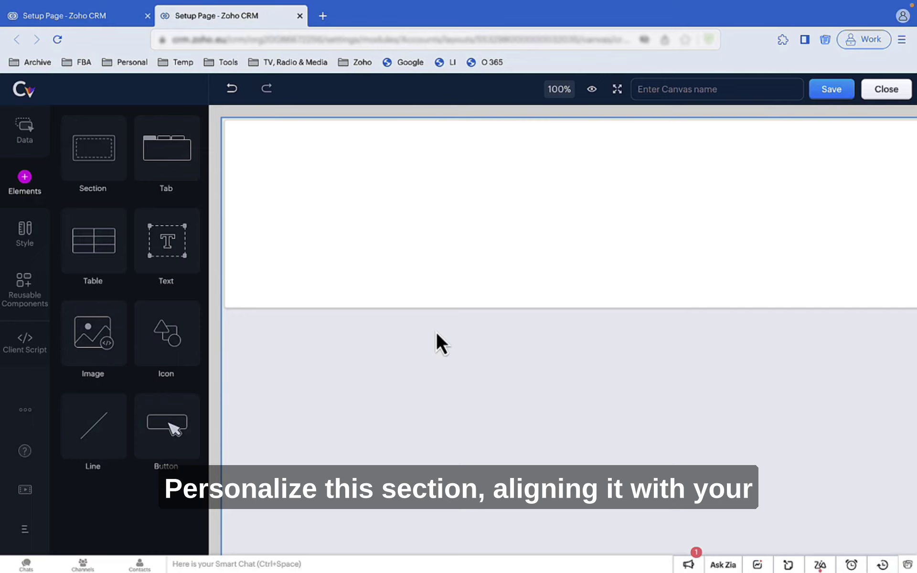
# - Give the header section the sage background colour #CBCFBA
pyautogui.click(340, 260)
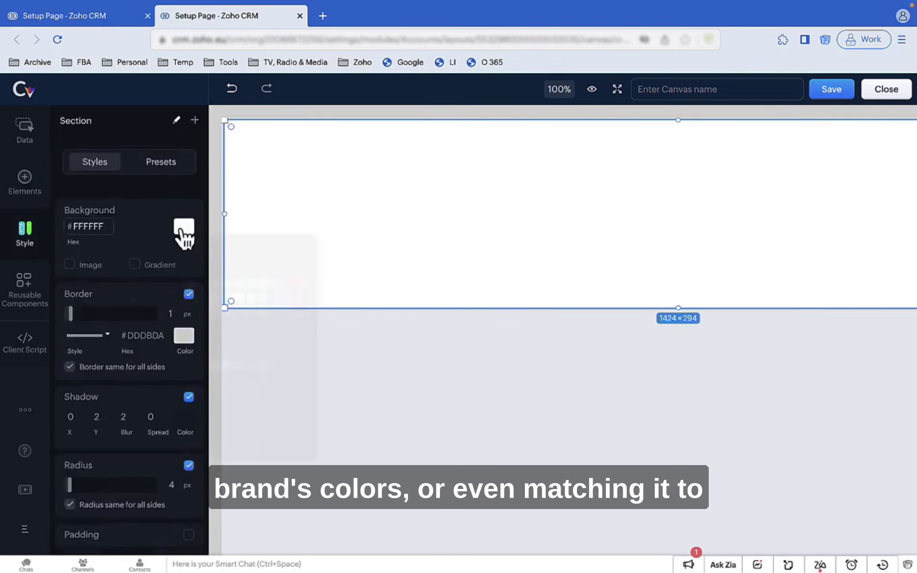
pyautogui.click(184, 227)
pyautogui.click(288, 361)
pyautogui.click(201, 270)
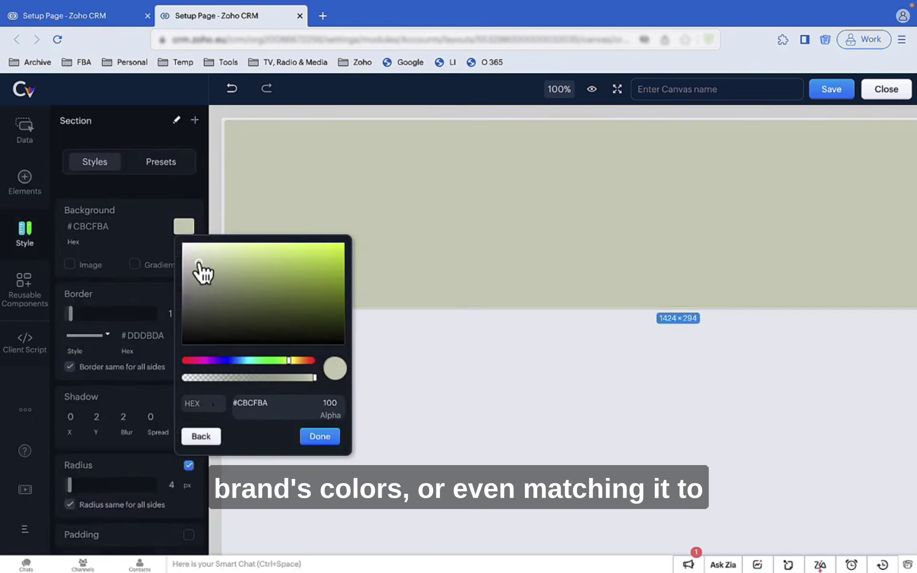
pyautogui.click(320, 436)
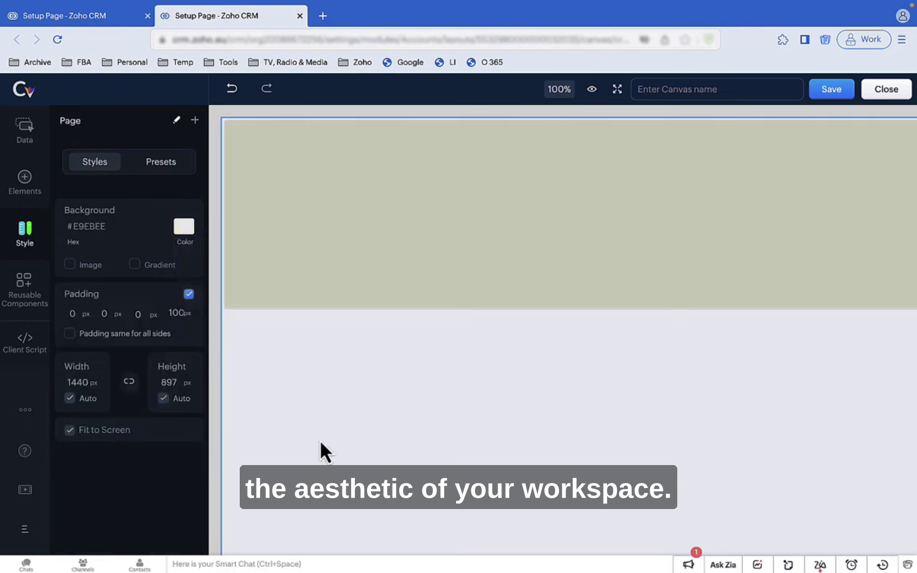
pyautogui.click(31, 132)
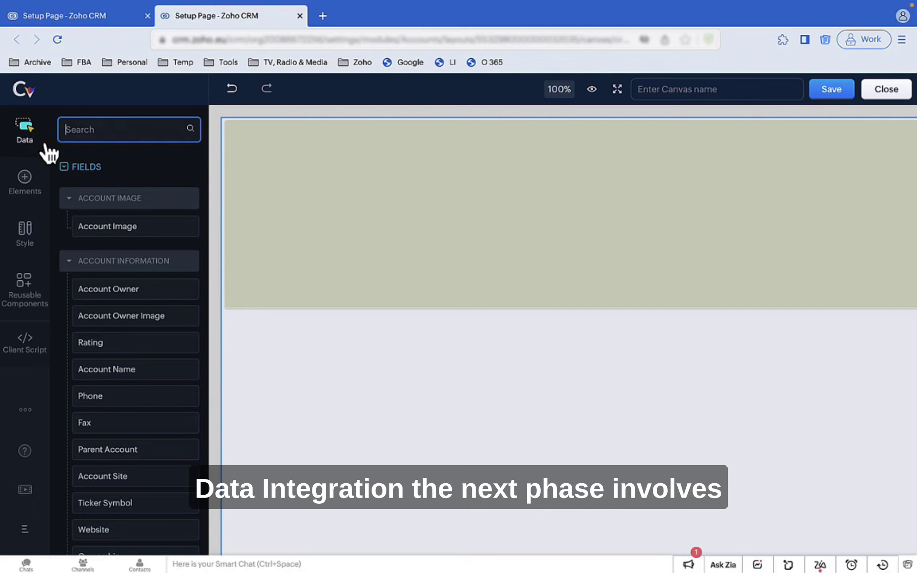
# - Add the Account Image, Account Name, Phone and Website fields to the header
pyautogui.moveTo(110, 226); pyautogui.dragTo(240, 139)
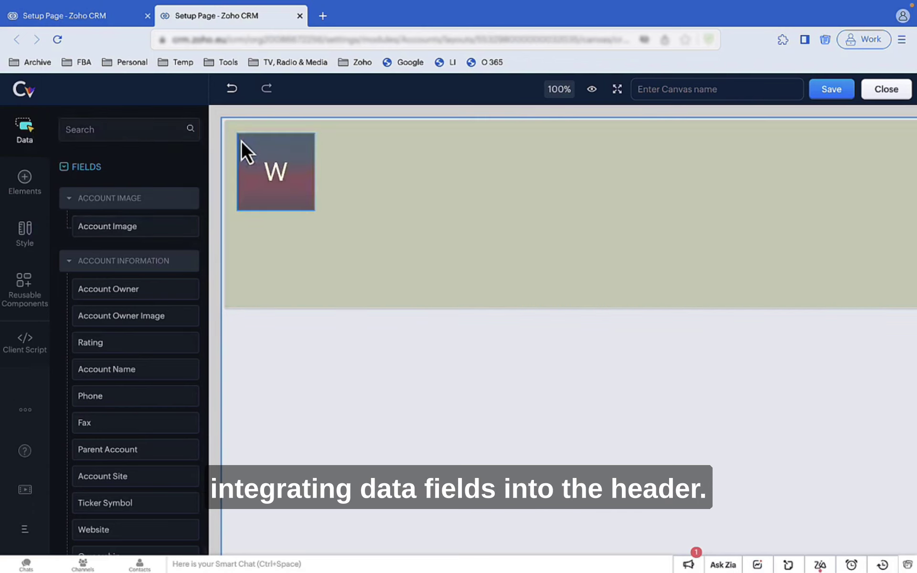
pyautogui.click(25, 139)
pyautogui.moveTo(113, 371); pyautogui.dragTo(331, 147)
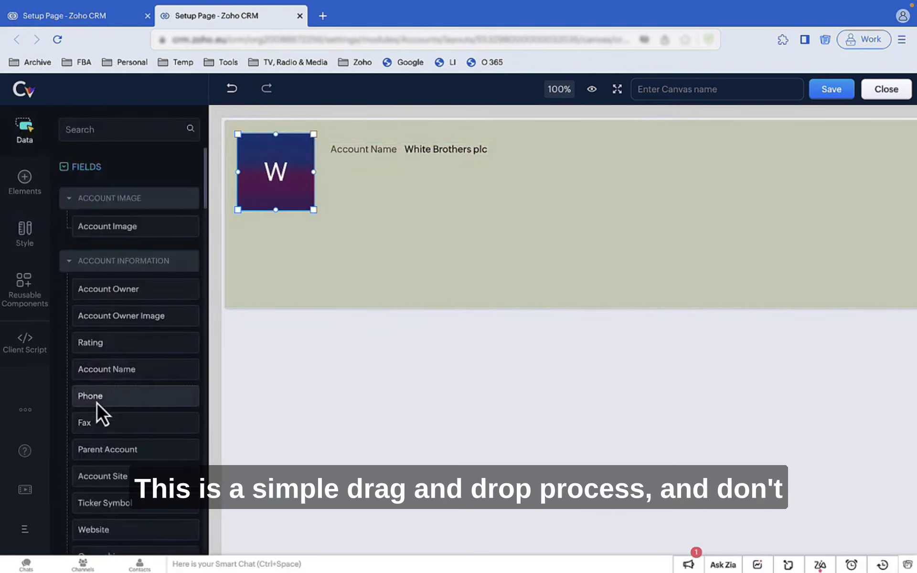
pyautogui.moveTo(99, 407); pyautogui.dragTo(363, 169)
pyautogui.moveTo(96, 530); pyautogui.dragTo(368, 215)
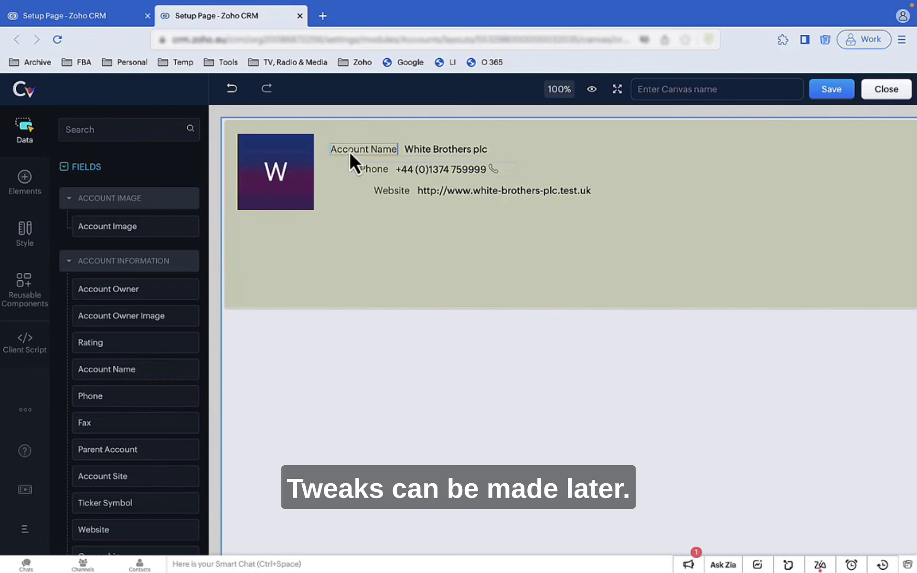
# - Left-align and evenly space name, phone and website, then add the billing address fields
pyautogui.moveTo(349, 151); pyautogui.dragTo(341, 146)
pyautogui.moveTo(382, 191); pyautogui.dragTo(359, 205)
pyautogui.moveTo(327, 132); pyautogui.dragTo(549, 215)
pyautogui.click(71, 164)
pyautogui.click(187, 165)
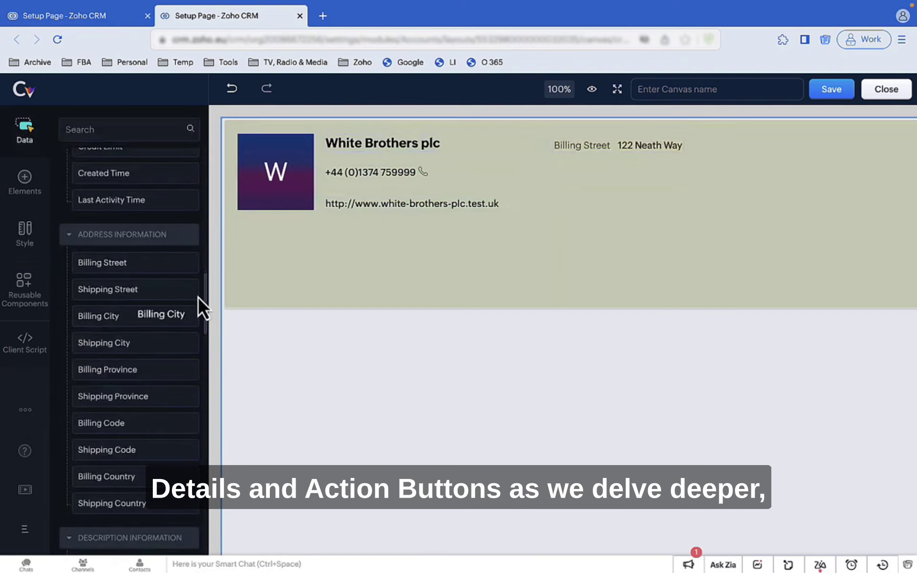
pyautogui.moveTo(199, 307); pyautogui.dragTo(568, 161)
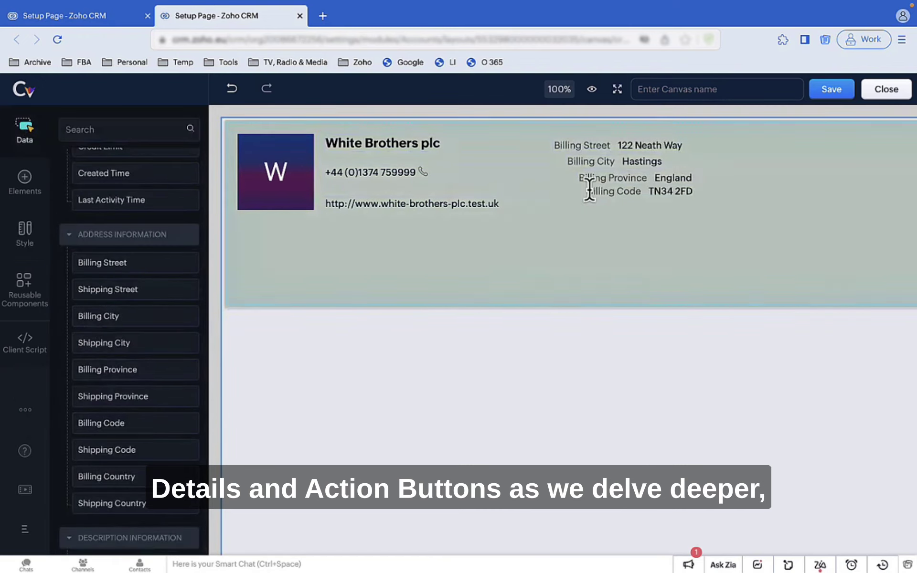
pyautogui.moveTo(109, 499); pyautogui.dragTo(610, 210)
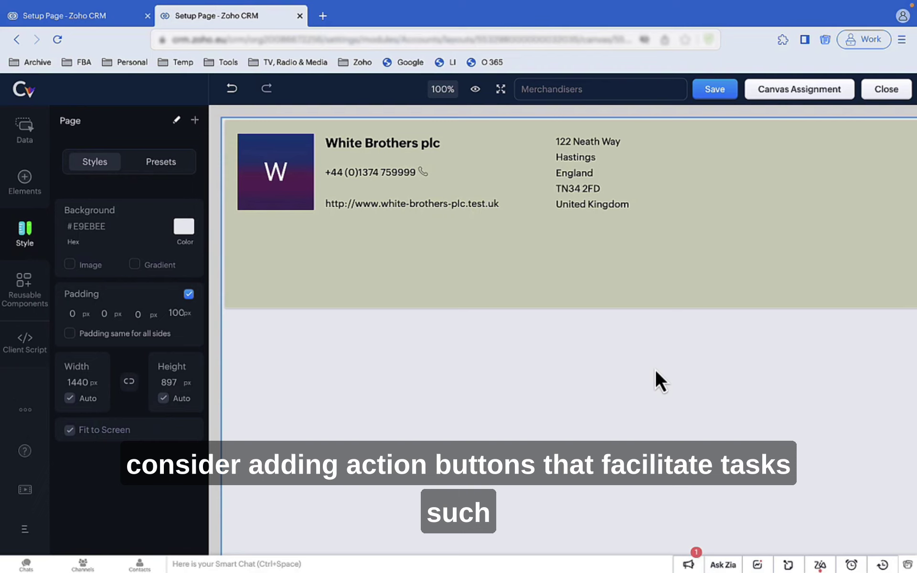
# - Add left-aligned Edit, Delete and previous/next record buttons to the header
pyautogui.click(34, 135)
pyautogui.moveTo(81, 209); pyautogui.dragTo(742, 145)
pyautogui.moveTo(90, 283); pyautogui.dragTo(767, 173)
pyautogui.moveTo(163, 307); pyautogui.dragTo(729, 196)
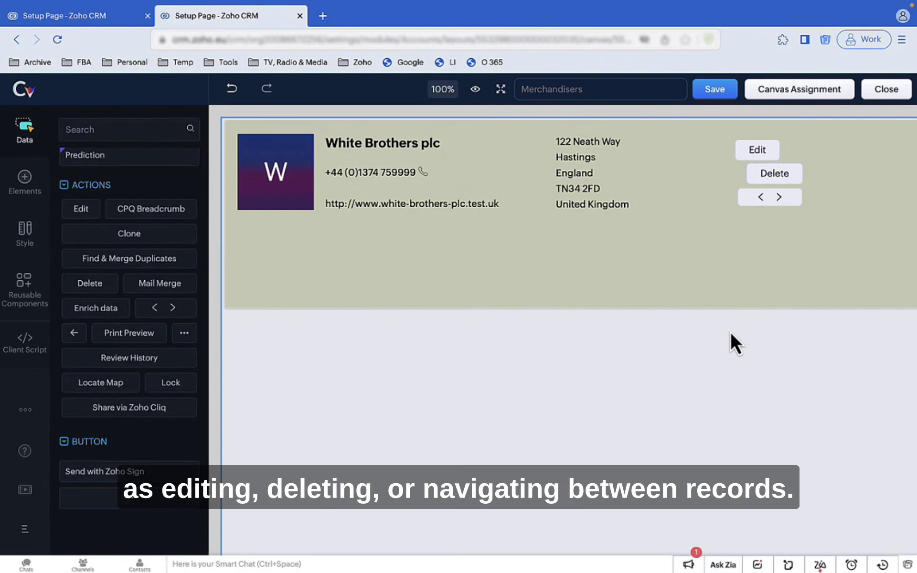
pyautogui.click(755, 200)
pyautogui.keyDown('shift'); pyautogui.click(758, 149); pyautogui.keyUp('shift')
# - Give the Edit, Delete and arrow buttons a #8BCC95 green background
pyautogui.keyDown('shift'); pyautogui.click(774, 173); pyautogui.keyUp('shift')
pyautogui.click(199, 174)
pyautogui.click(754, 145)
pyautogui.click(184, 330)
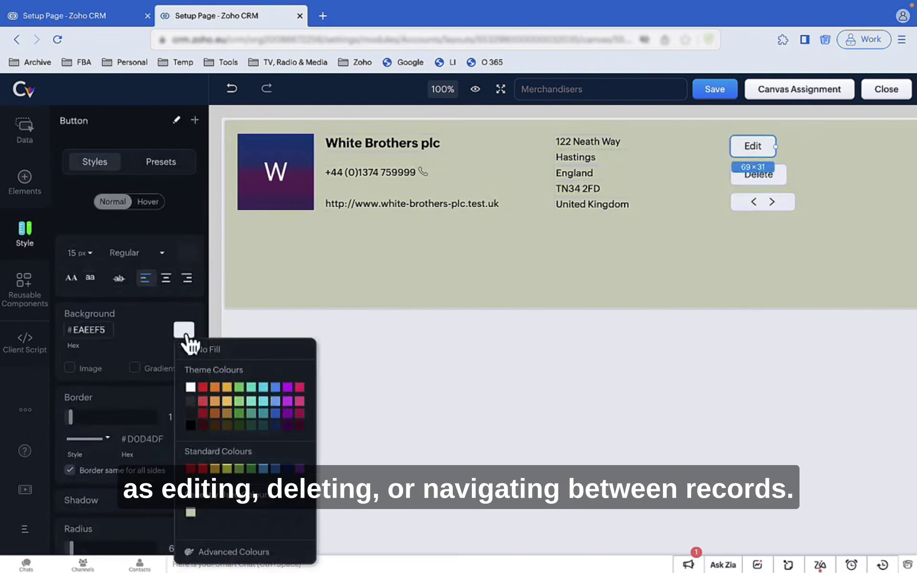
pyautogui.click(234, 551)
pyautogui.click(238, 377)
pyautogui.click(320, 538)
pyautogui.click(148, 201)
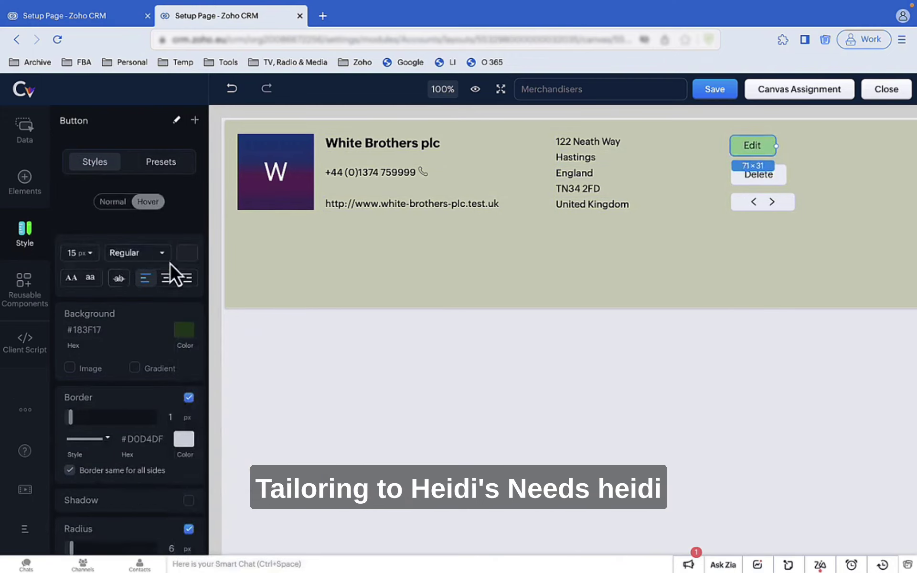
pyautogui.press('Escape')
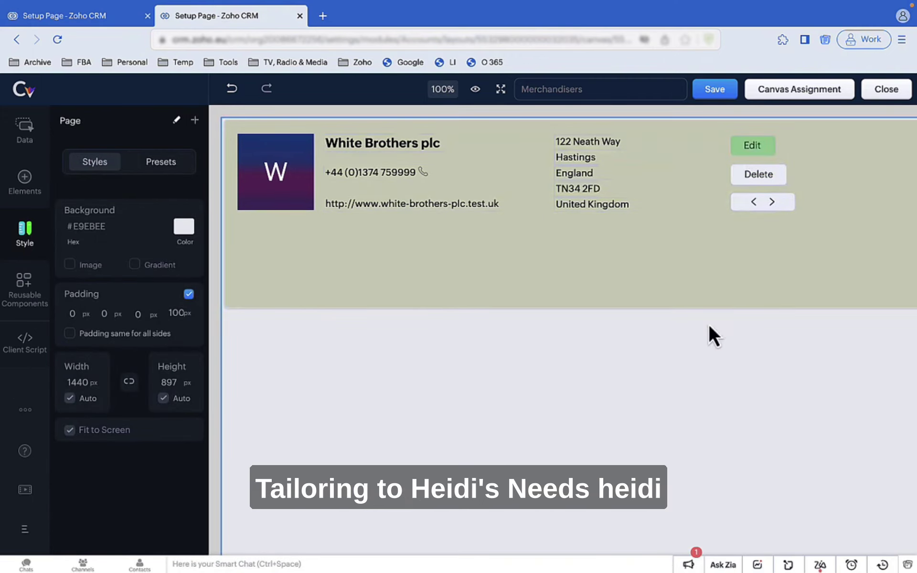
pyautogui.click(757, 201)
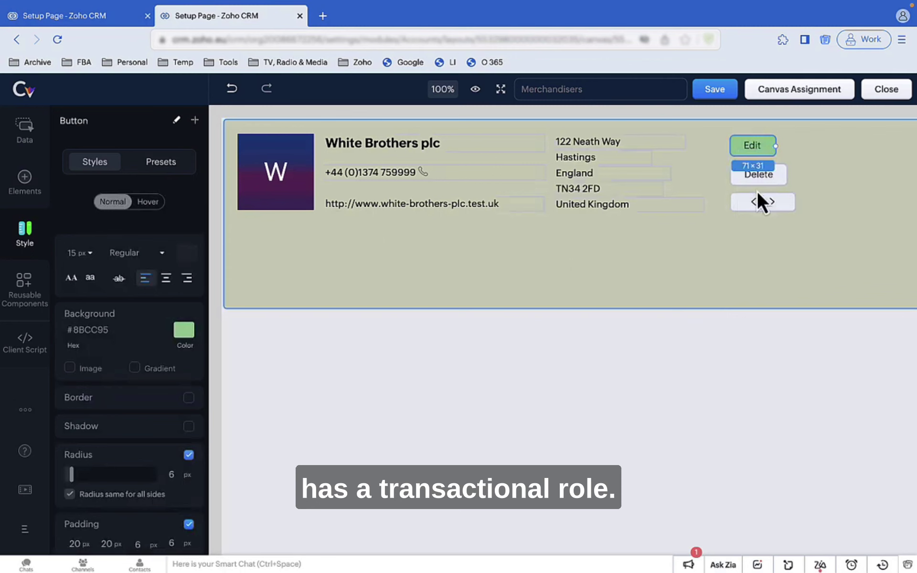
pyautogui.click(761, 321)
# - Widen Edit and Delete to match the arrow button's width
pyautogui.moveTo(786, 174); pyautogui.dragTo(796, 173)
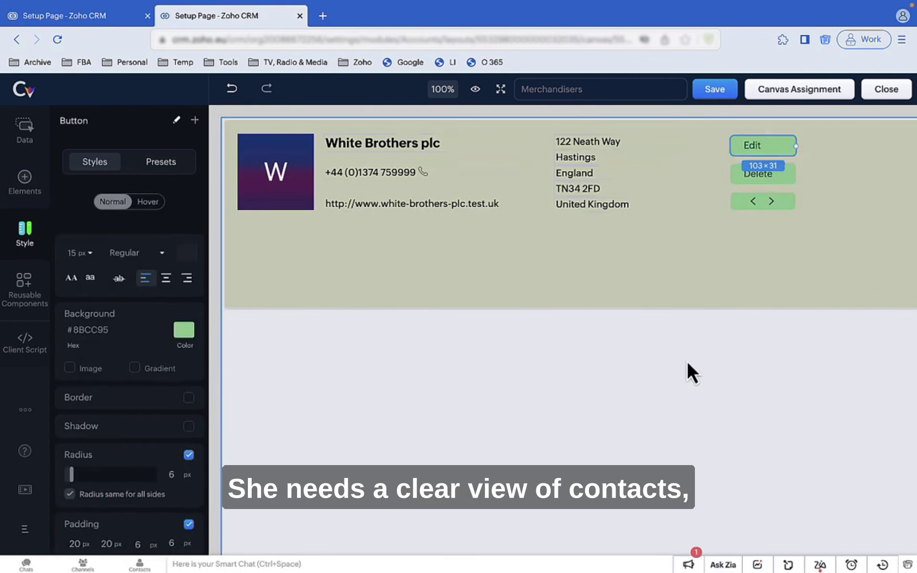
pyautogui.click(692, 373)
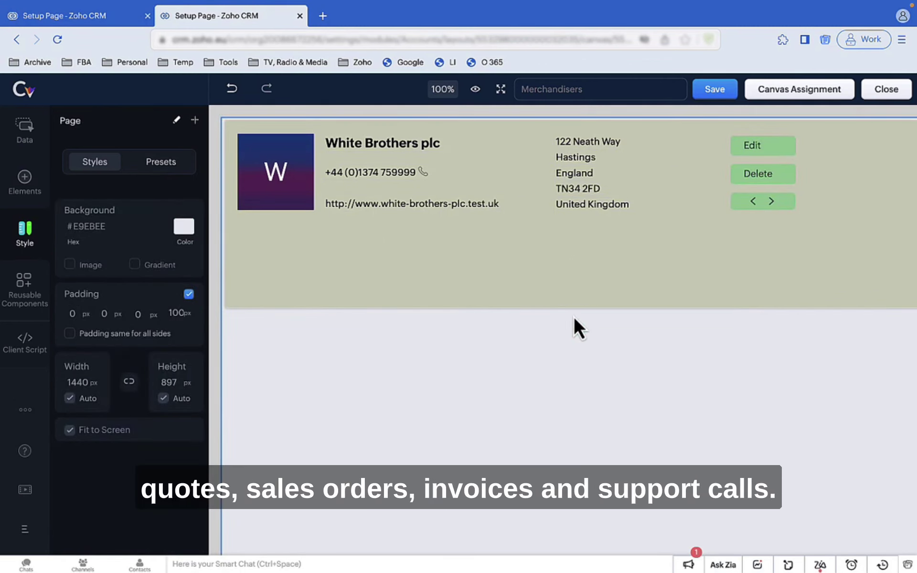
pyautogui.click(281, 205)
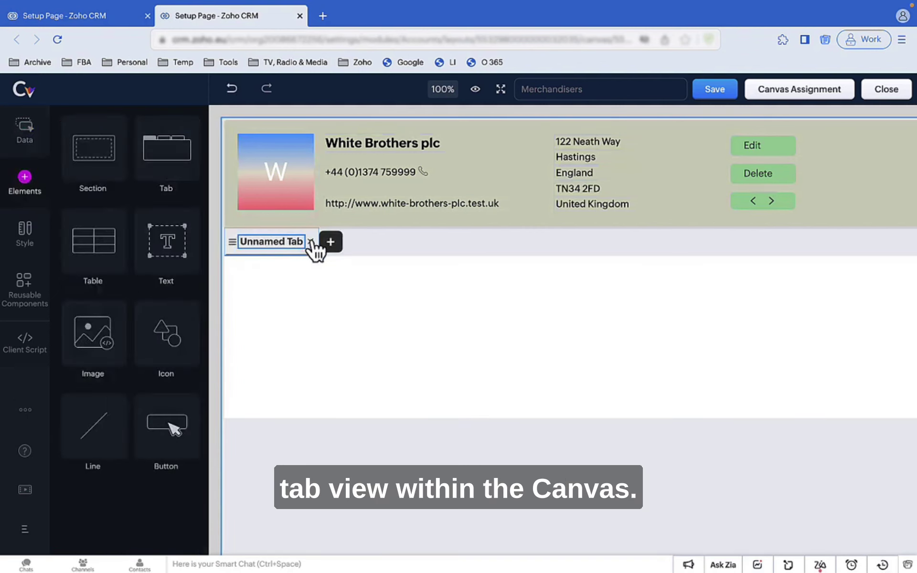
# - Add tabs for Contacts, Deals, Sales Orders, Quotes, Invoices and Cases, removing the Unnamed Tab
pyautogui.click(328, 240)
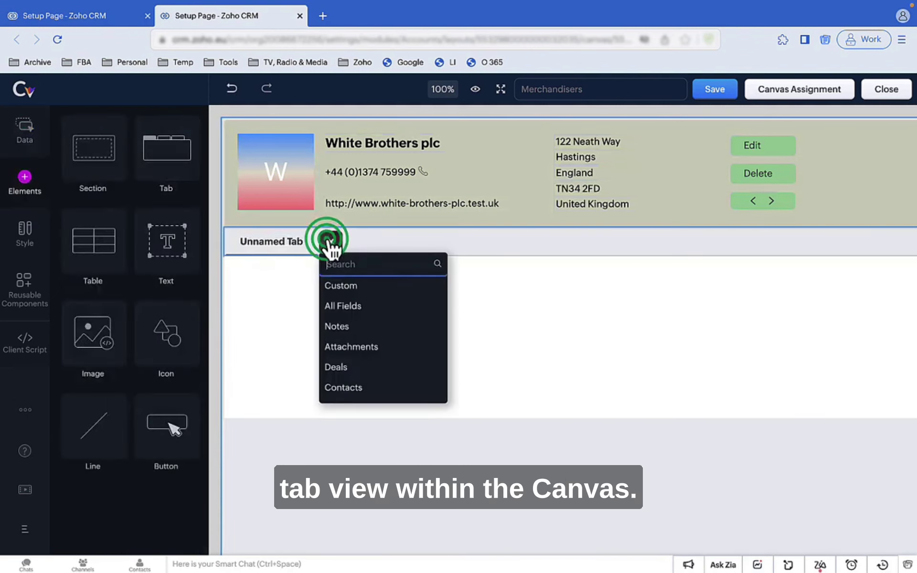
pyautogui.click(340, 389)
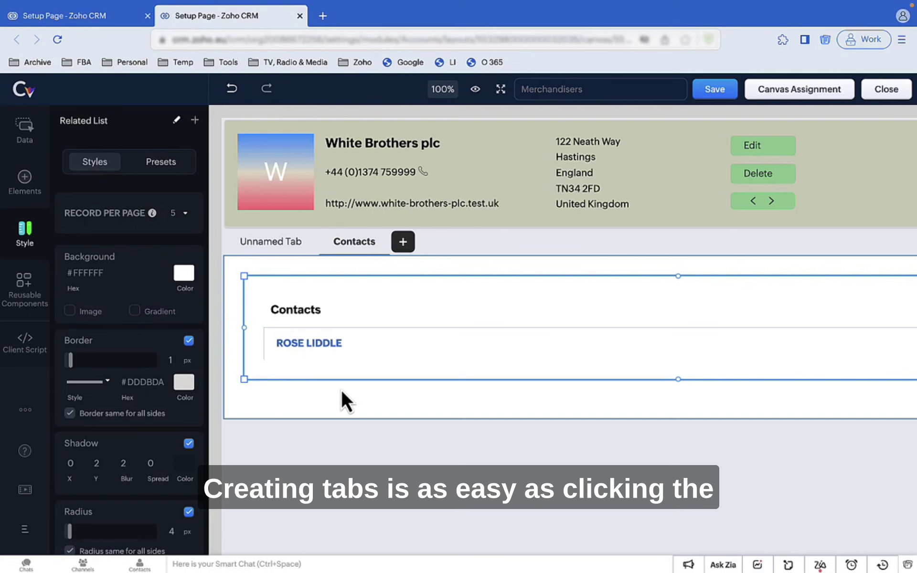
pyautogui.click(402, 242)
pyautogui.click(425, 333)
pyautogui.click(546, 244)
pyautogui.click(679, 252)
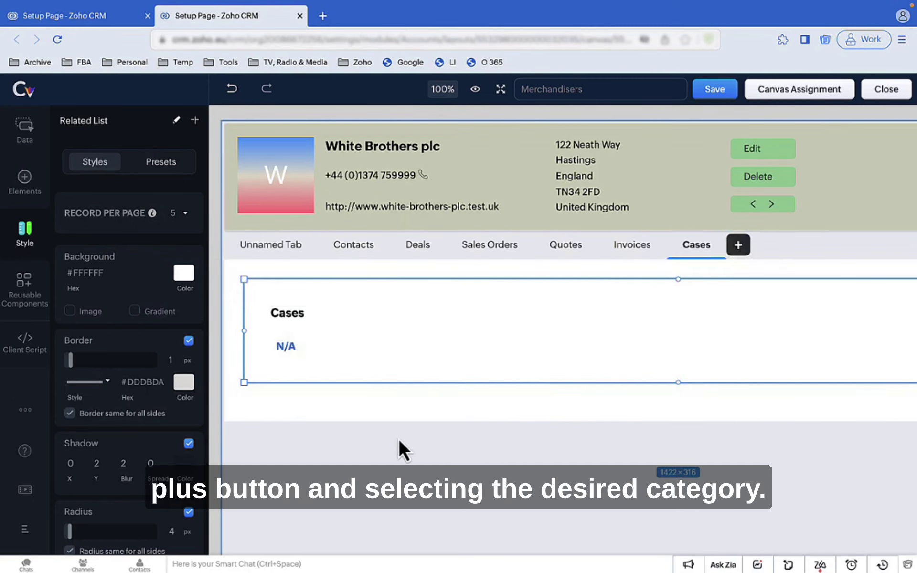
pyautogui.click(311, 242)
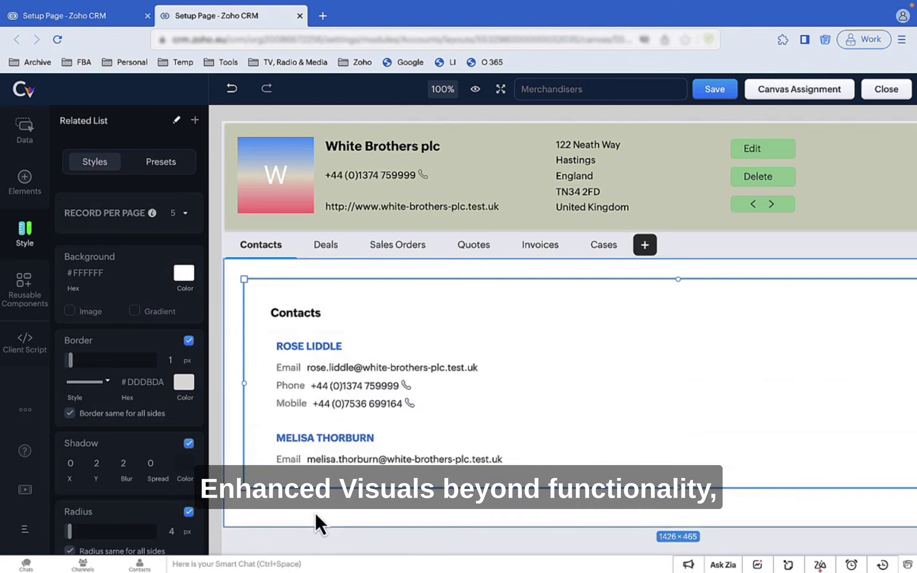
# - Insert the Data Source field into the contact records
pyautogui.rightClick(548, 367)
pyautogui.moveTo(557, 366)
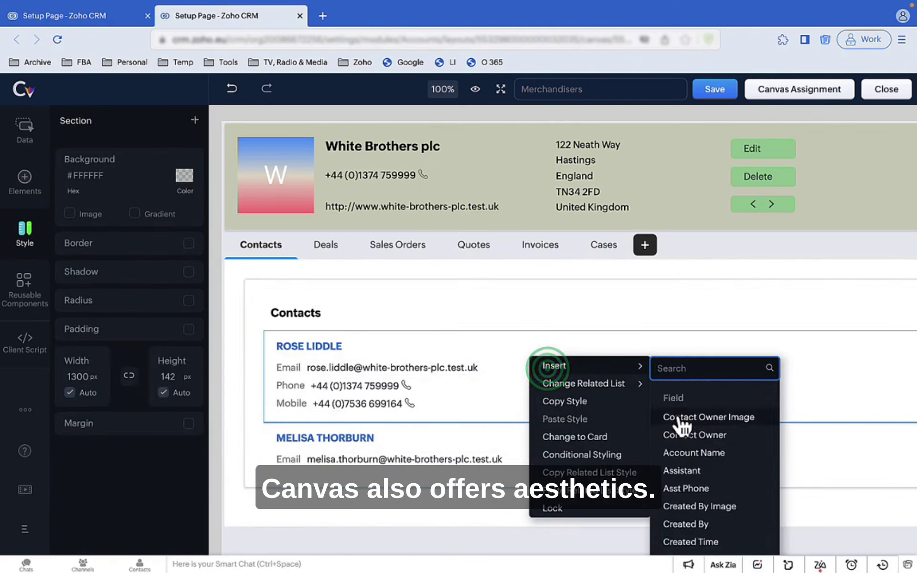
pyautogui.scroll(-3, 683, 430)
pyautogui.click(684, 506)
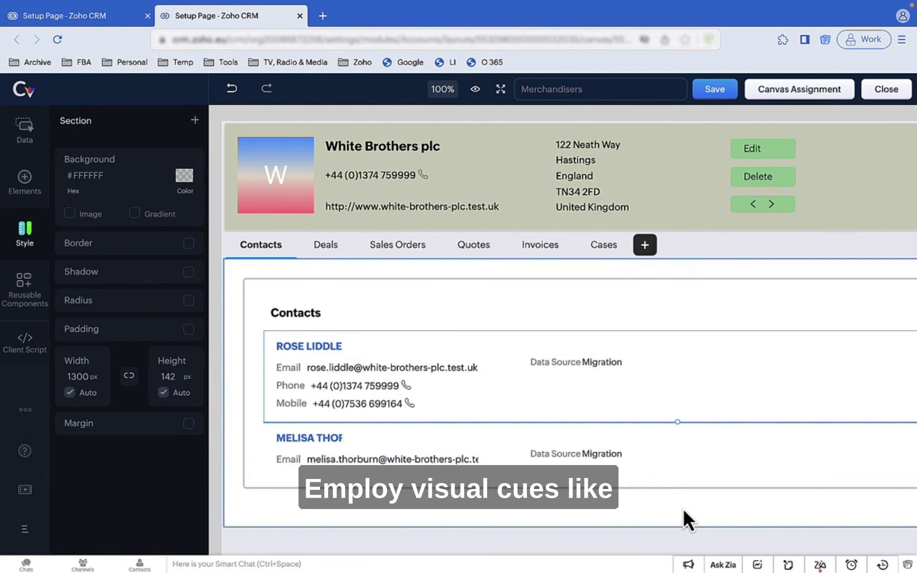
# - Turn Contacts into olive-grey cards with Data Source placed below Mobile
pyautogui.click(393, 299)
pyautogui.rightClick(327, 297)
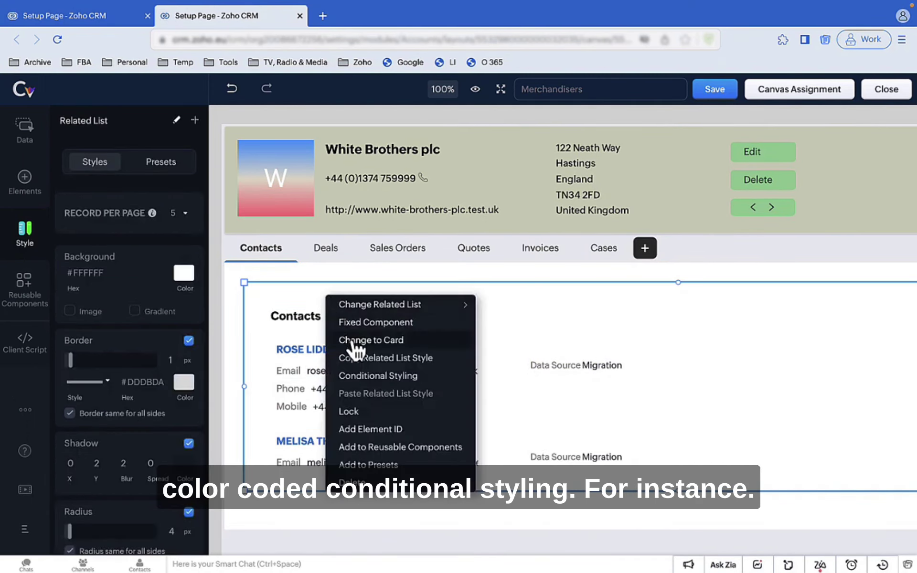
pyautogui.click(355, 341)
pyautogui.click(311, 428)
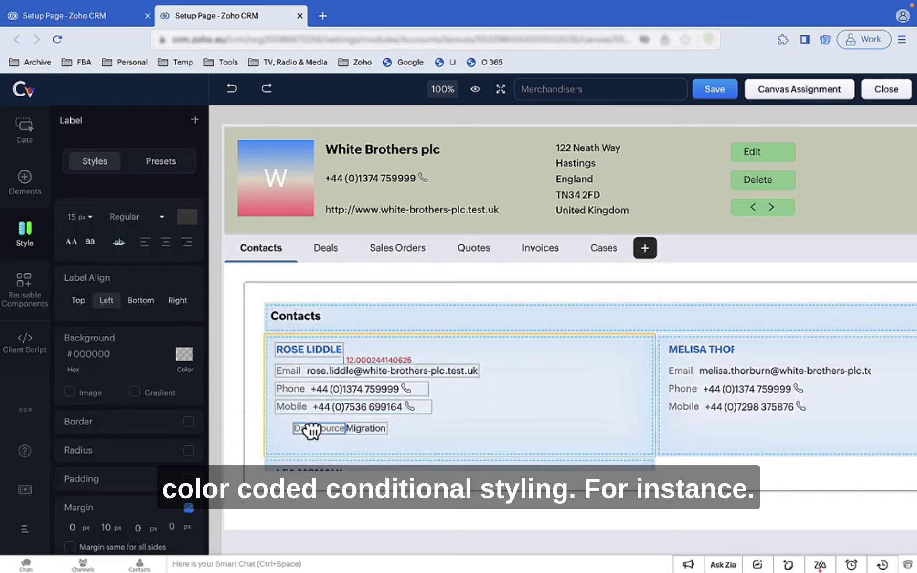
pyautogui.click(184, 175)
pyautogui.click(224, 270)
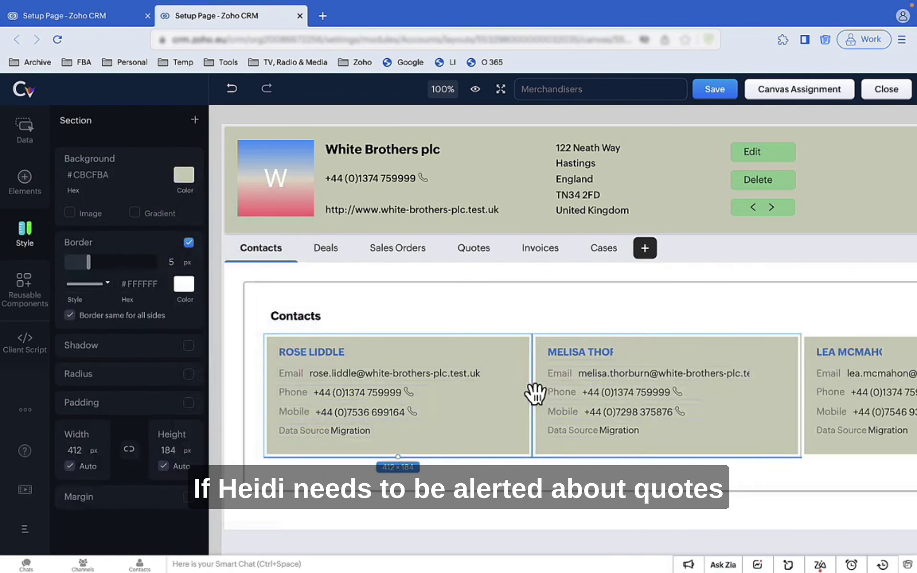
pyautogui.click(214, 367)
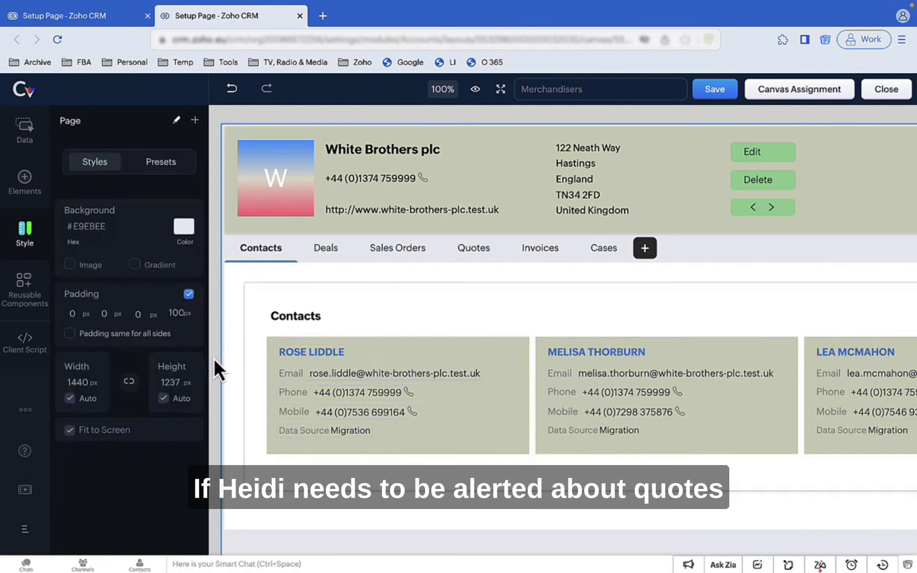
# - Give the Deals records the same olive-grey background
pyautogui.click(326, 249)
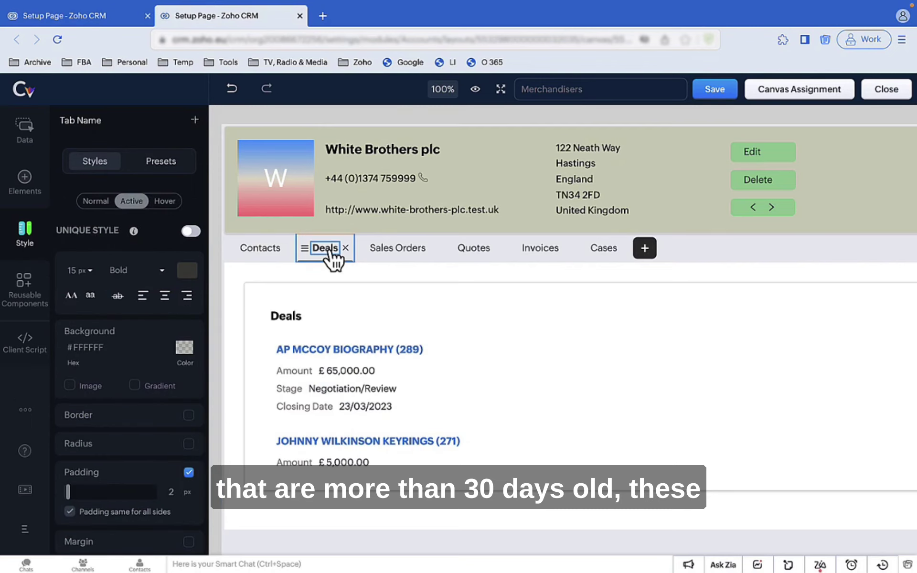
pyautogui.click(242, 242)
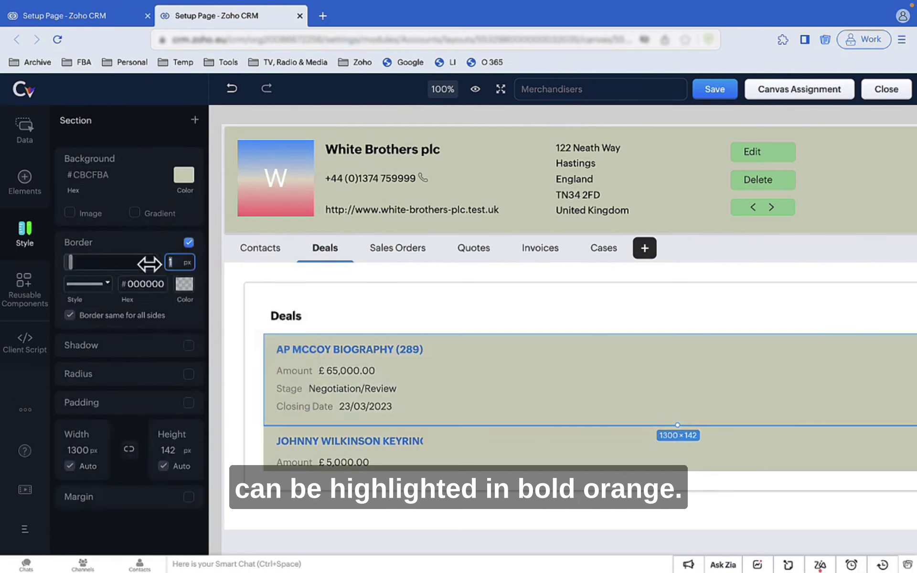
pyautogui.click(213, 343)
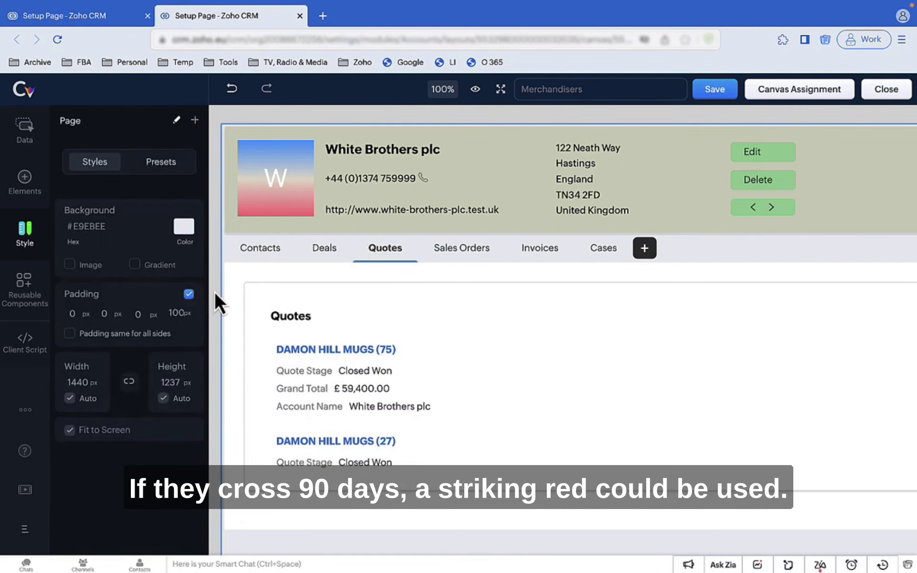
# - Convert Quotes to cards, making each card taller and 547 wide
pyautogui.rightClick(525, 370)
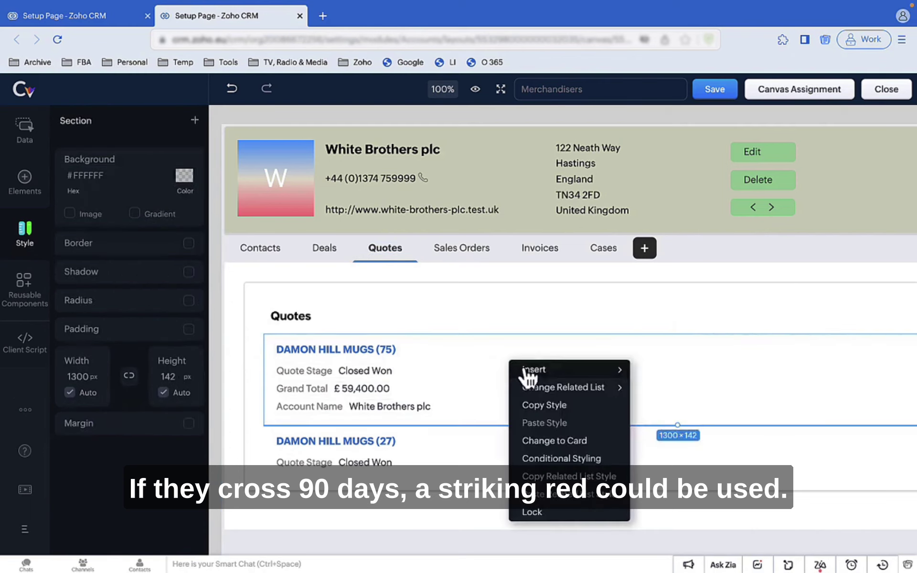
pyautogui.rightClick(337, 293)
pyautogui.click(370, 333)
pyautogui.moveTo(361, 425); pyautogui.dragTo(361, 446)
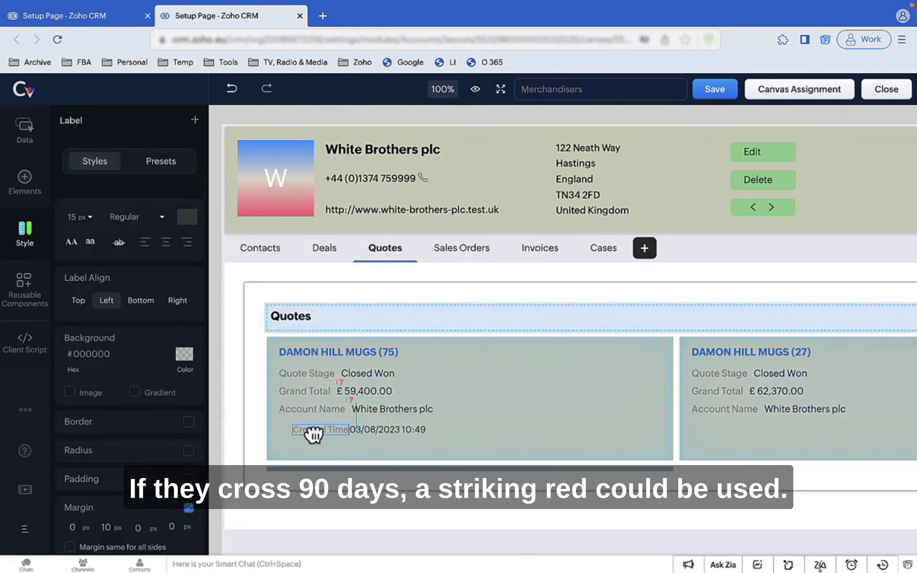
pyautogui.moveTo(311, 432); pyautogui.dragTo(458, 458)
pyautogui.moveTo(676, 382); pyautogui.dragTo(599, 385)
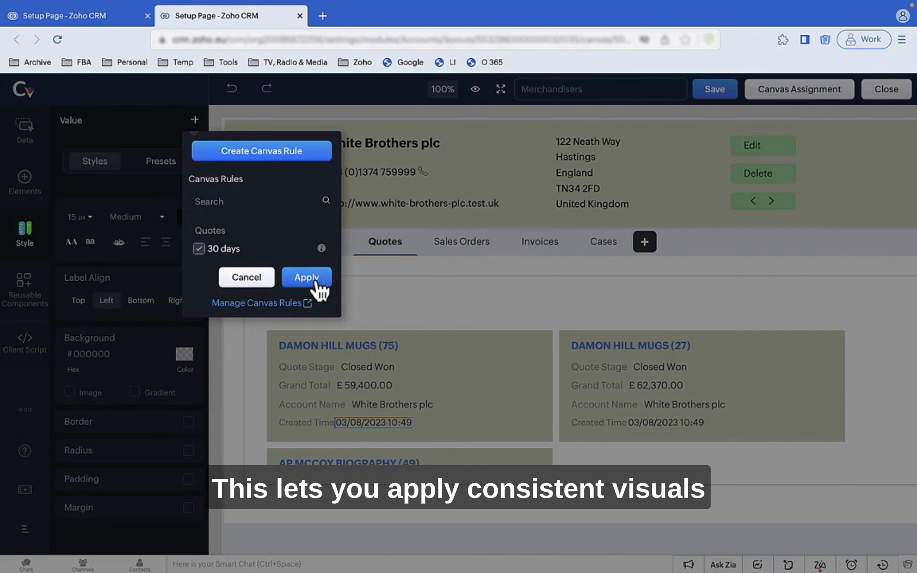
# - Apply a 30 days rule to Created Time that makes matching dates bold and orange
pyautogui.click(308, 277)
pyautogui.click(119, 294)
pyautogui.click(128, 406)
pyautogui.click(187, 294)
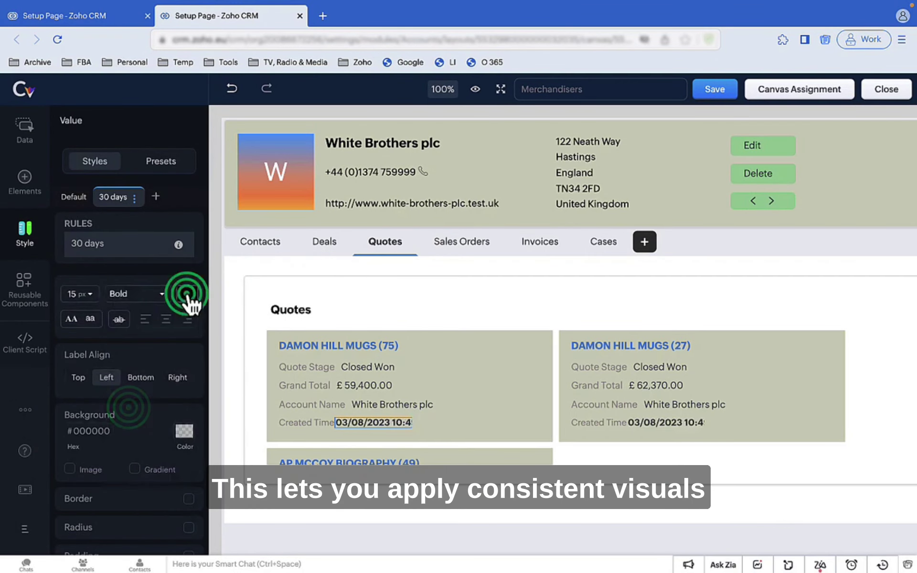
pyautogui.click(220, 356)
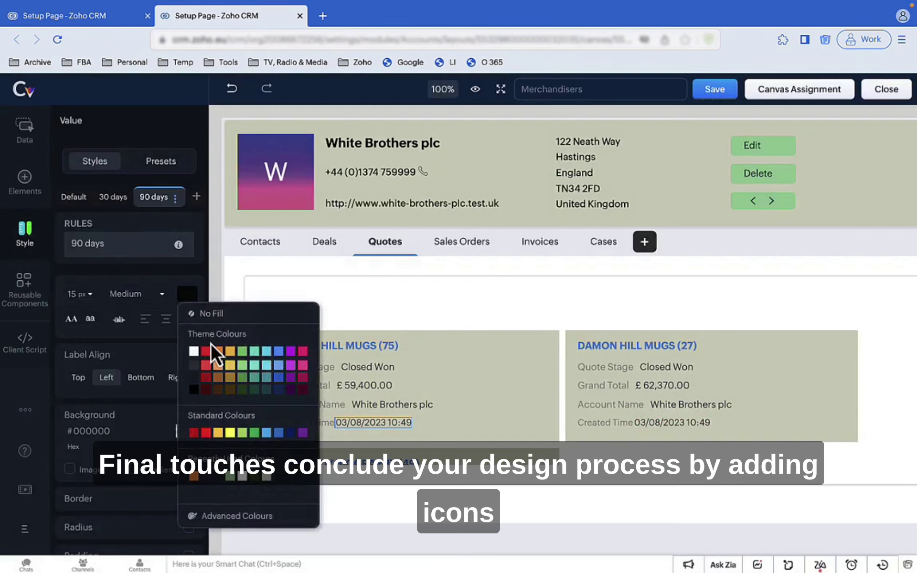
pyautogui.click(213, 297)
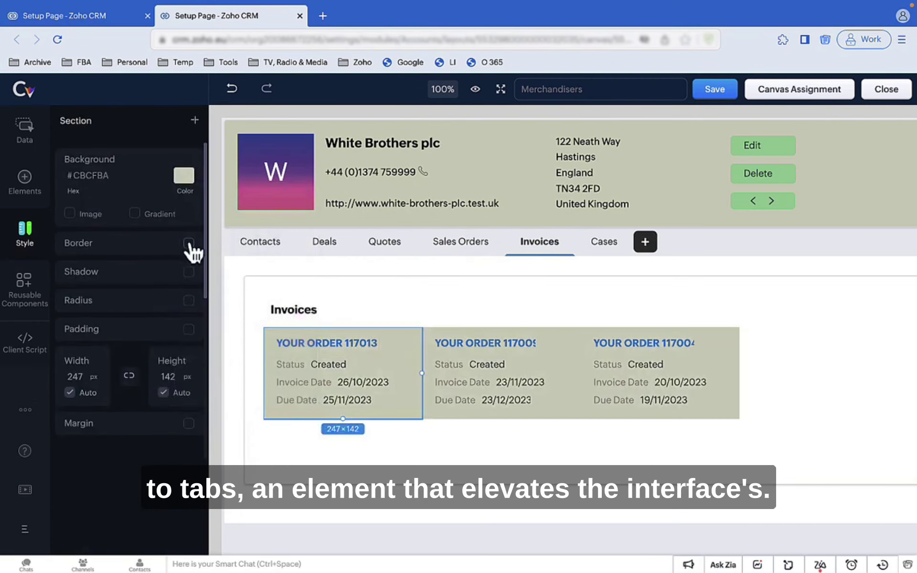
# - Check the Invoices and Cases tabs, then assign the Merchandisers canvas to Merchandisers Account Managers
pyautogui.click(452, 347)
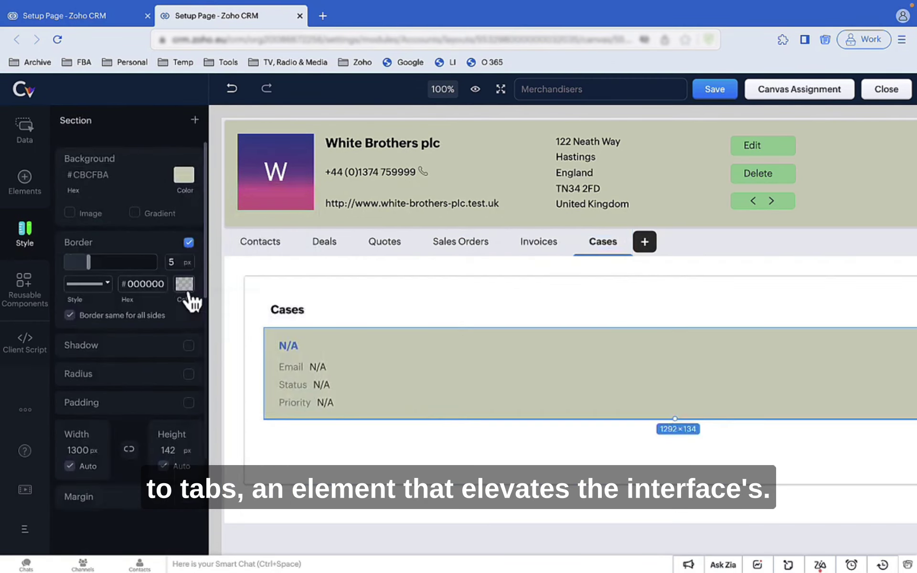
pyautogui.click(214, 325)
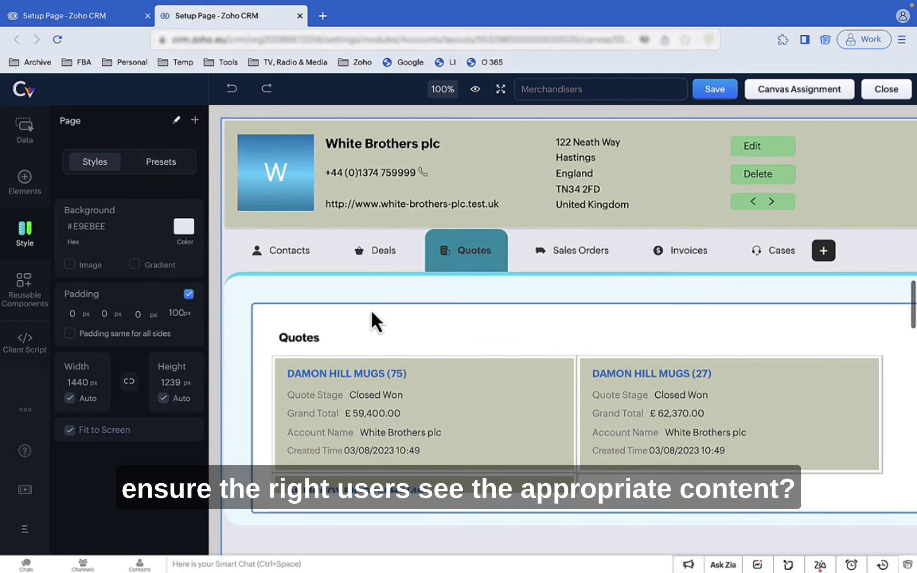
pyautogui.click(779, 90)
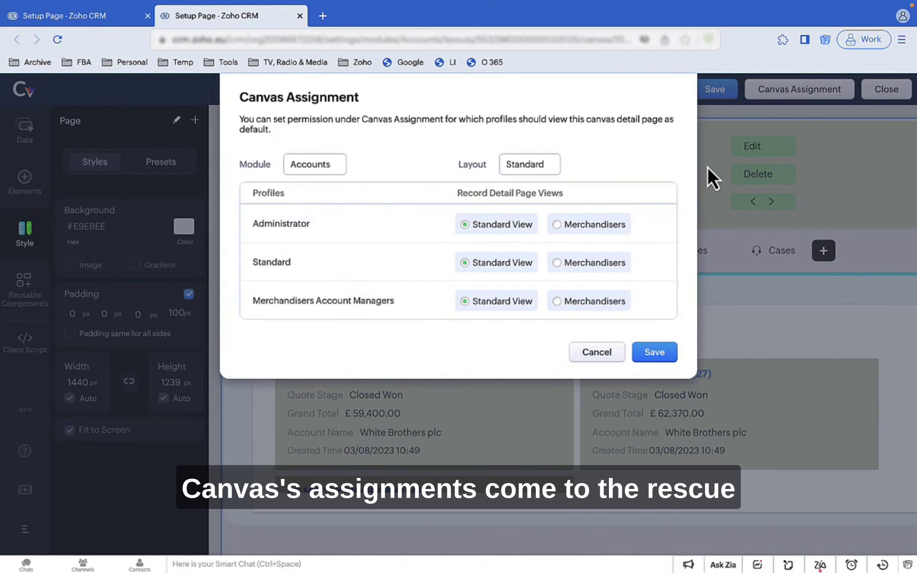
pyautogui.click(583, 303)
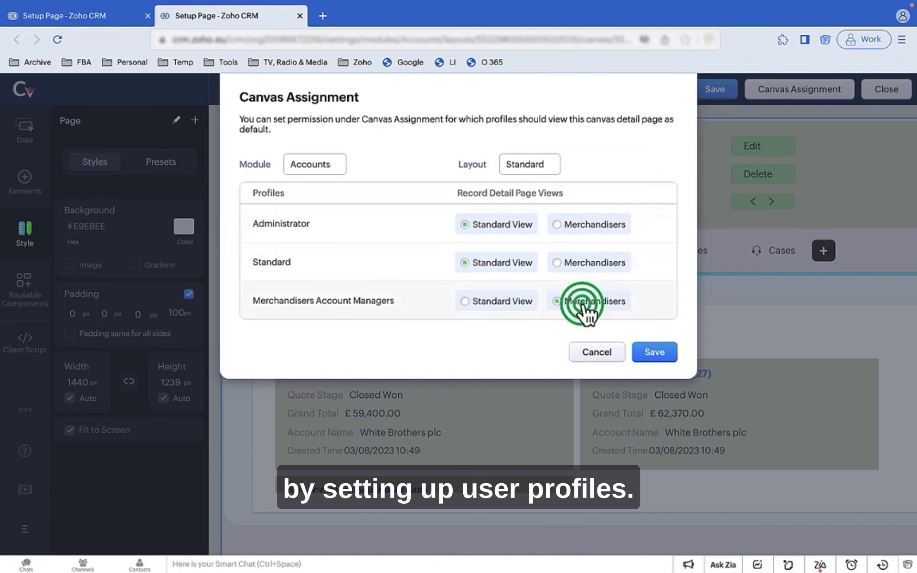
pyautogui.click(649, 352)
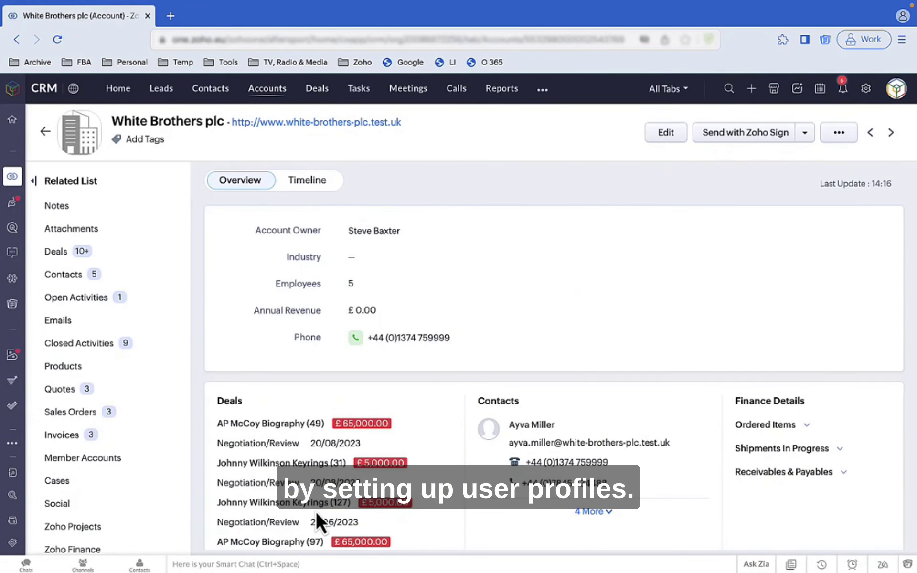